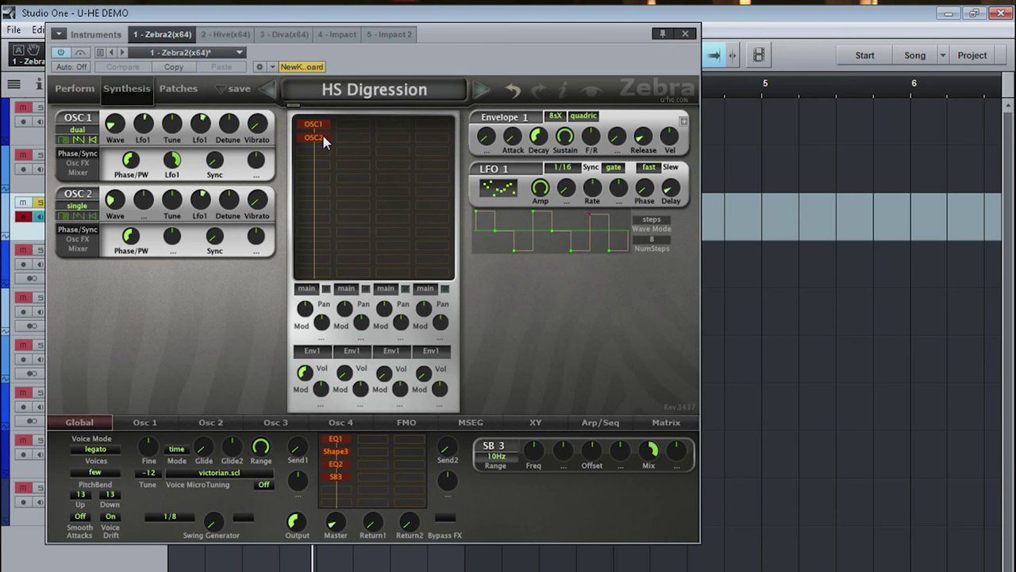
Load the blank 'initialize' patch in place of HS Digression and go back to Synthesis.
{"action": "left_click", "coordinate": [320, 136]}
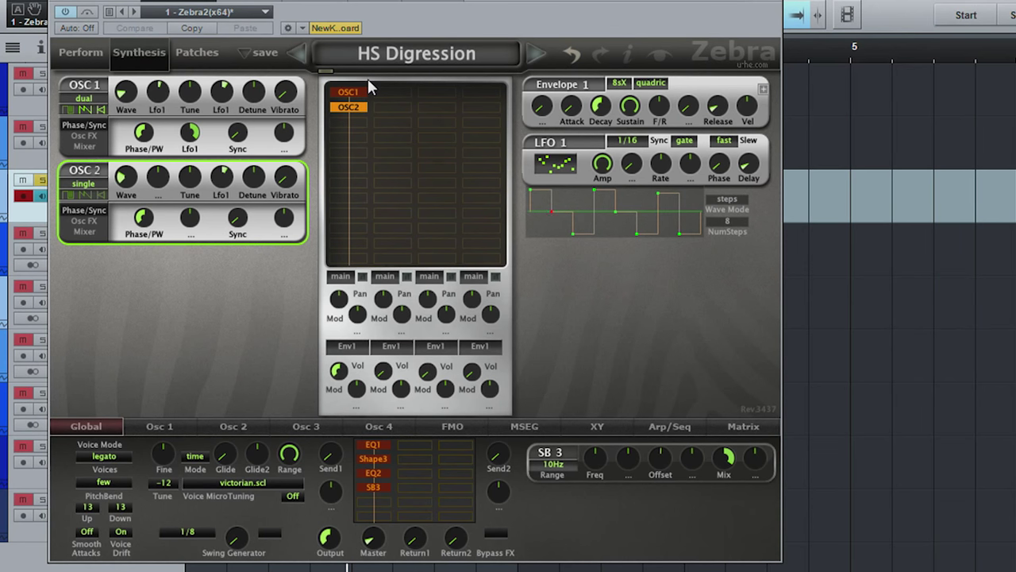
{"action": "left_click", "coordinate": [194, 56]}
{"action": "left_click_drag", "start_coordinate": [770, 142], "coordinate": [764, 411]}
{"action": "left_click", "coordinate": [140, 85]}
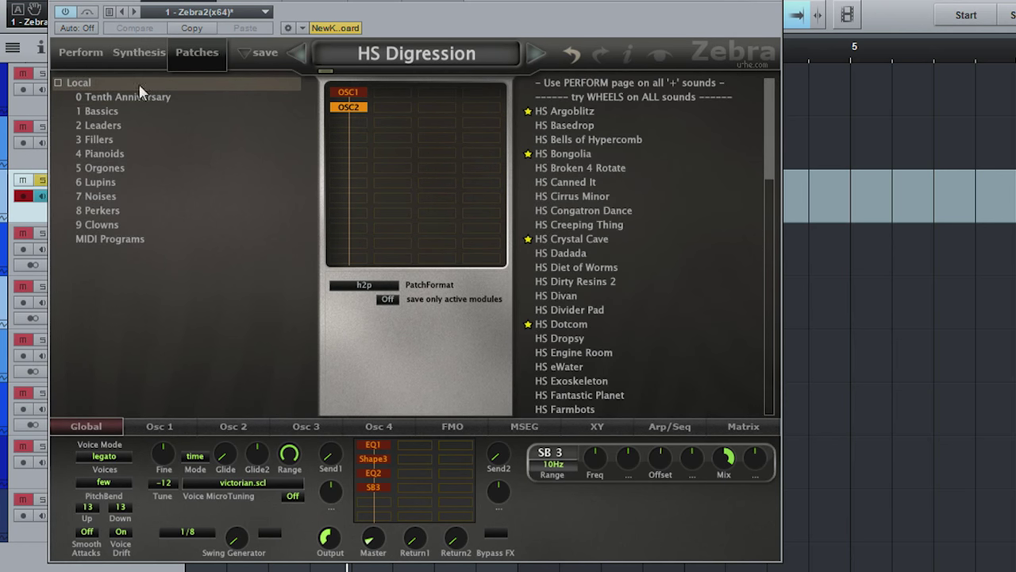
{"action": "left_click_drag", "start_coordinate": [772, 173], "coordinate": [713, 411]}
{"action": "left_click", "coordinate": [576, 392]}
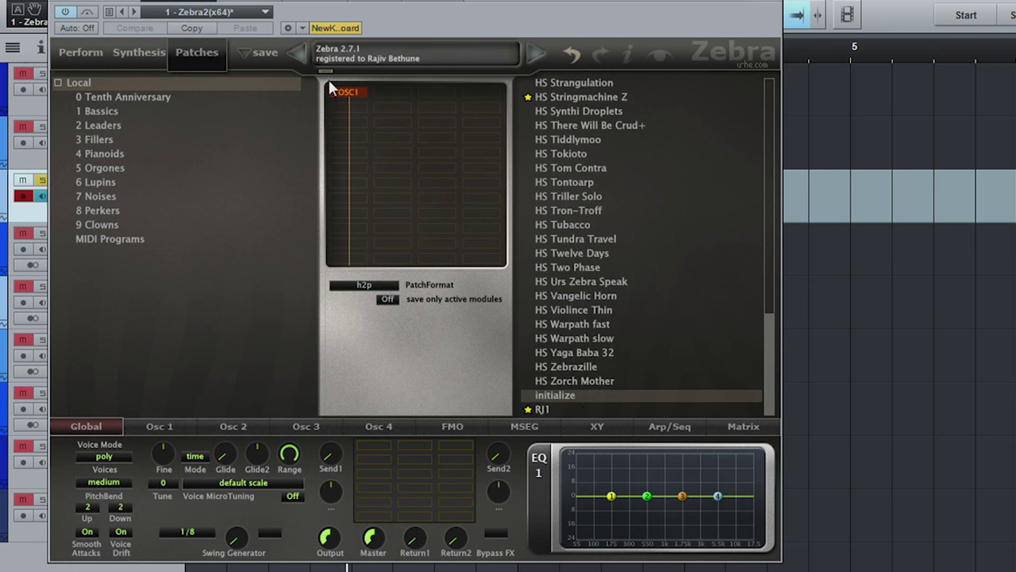
{"action": "left_click", "coordinate": [154, 54]}
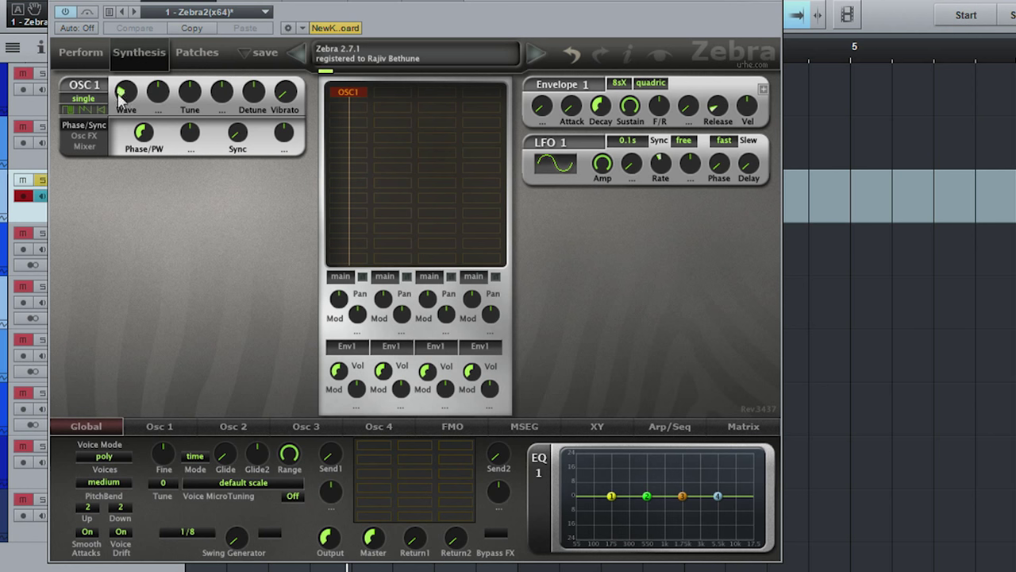
Switch OSC1's voice mode to eleven-voice unison and raise its Detune to 12.00.
{"action": "left_click", "coordinate": [93, 98]}
{"action": "left_click", "coordinate": [148, 127]}
{"action": "left_click", "coordinate": [83, 99]}
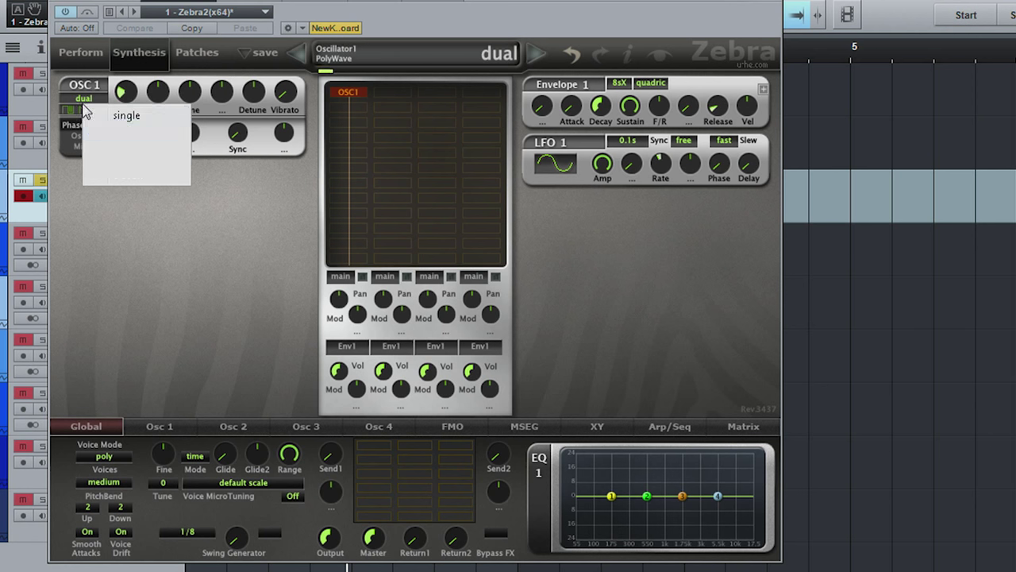
{"action": "left_click", "coordinate": [159, 150]}
{"action": "left_click", "coordinate": [94, 99]}
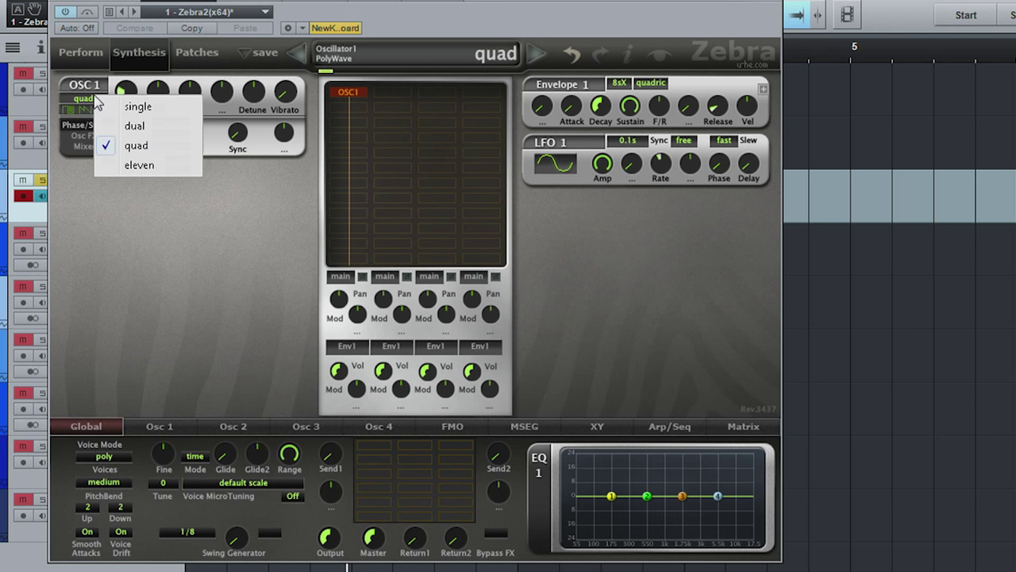
{"action": "left_click", "coordinate": [155, 166]}
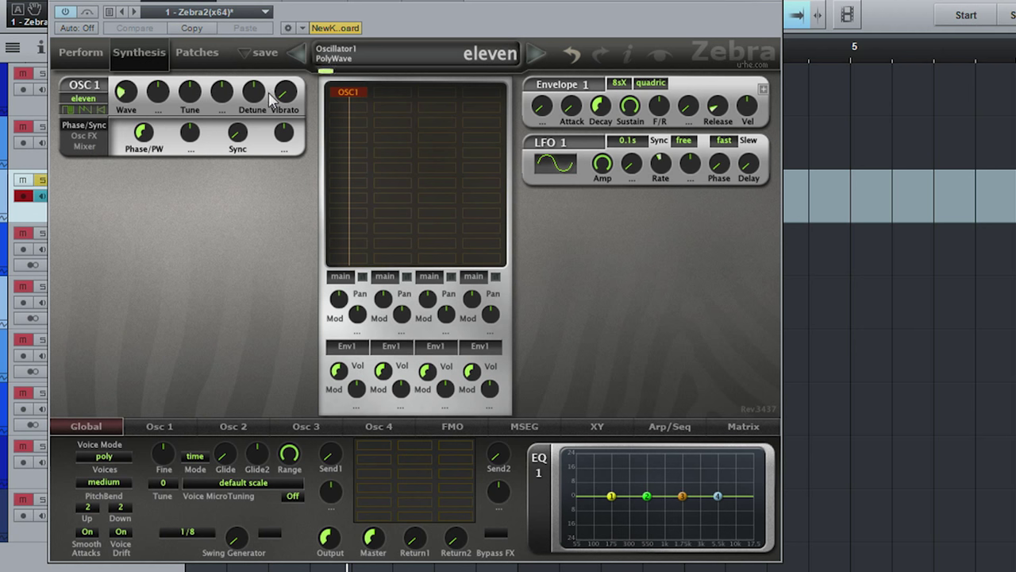
{"action": "left_click_drag", "start_coordinate": [259, 97], "coordinate": [267, 79]}
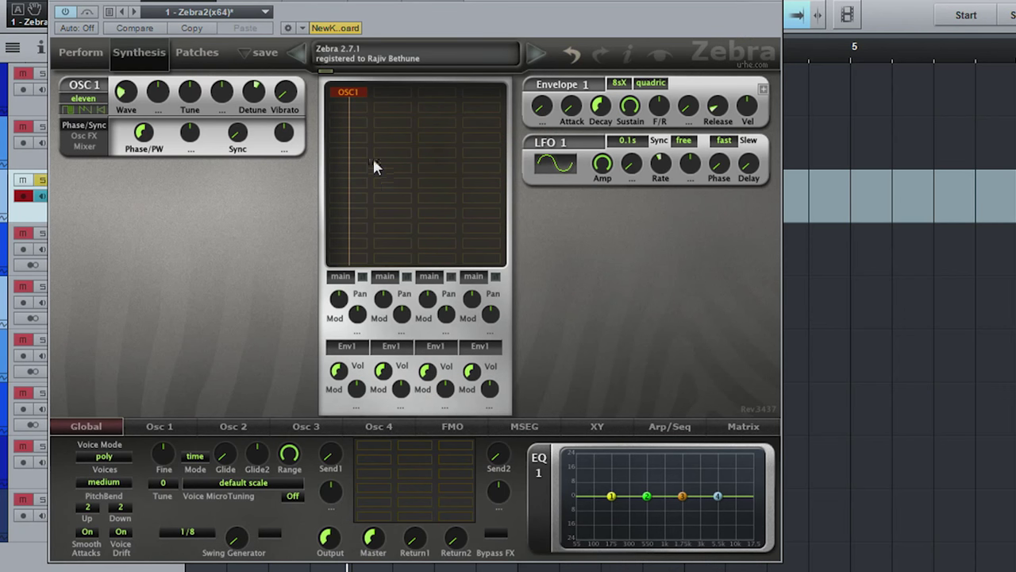
{"action": "left_click", "coordinate": [352, 117]}
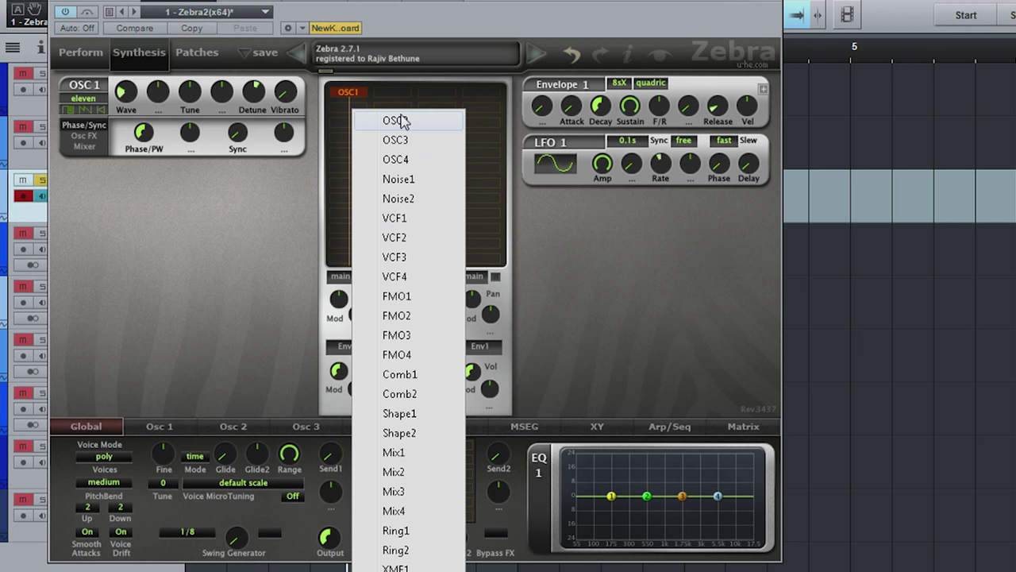
{"action": "left_click", "coordinate": [386, 95]}
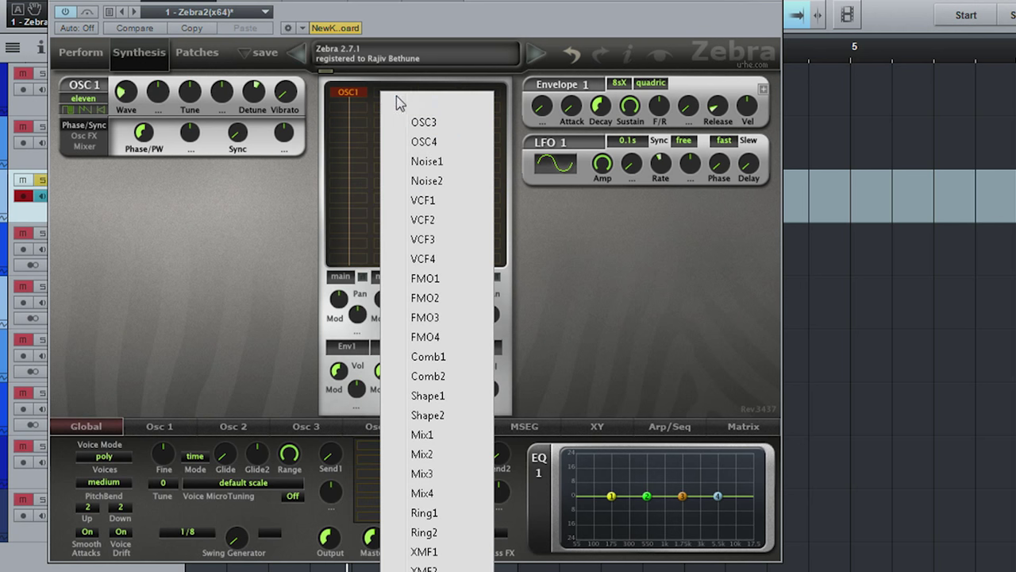
{"action": "left_click", "coordinate": [427, 101]}
{"action": "left_click", "coordinate": [431, 102]}
{"action": "left_click", "coordinate": [470, 101]}
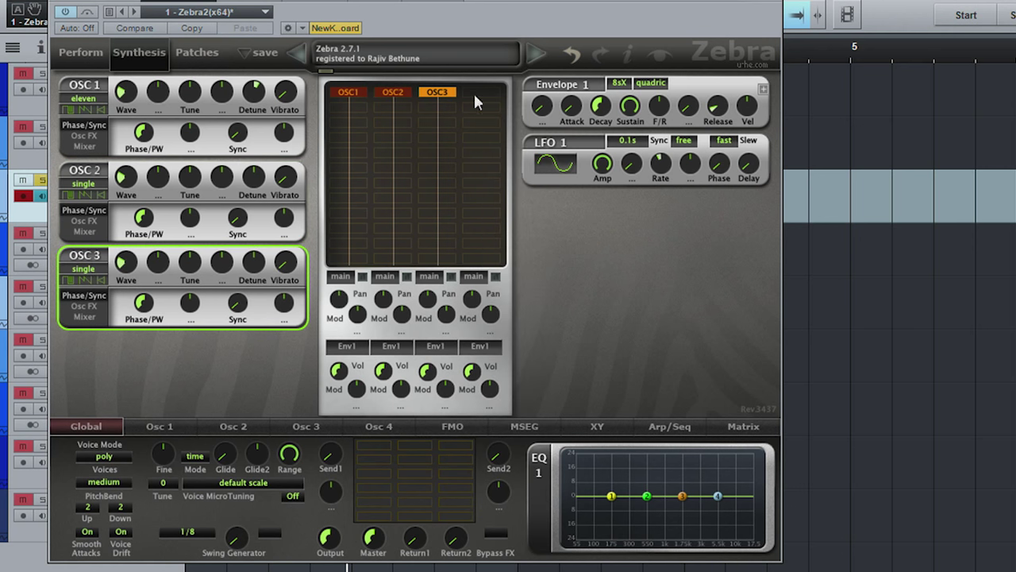
{"action": "left_click", "coordinate": [475, 93]}
{"action": "left_click", "coordinate": [499, 106]}
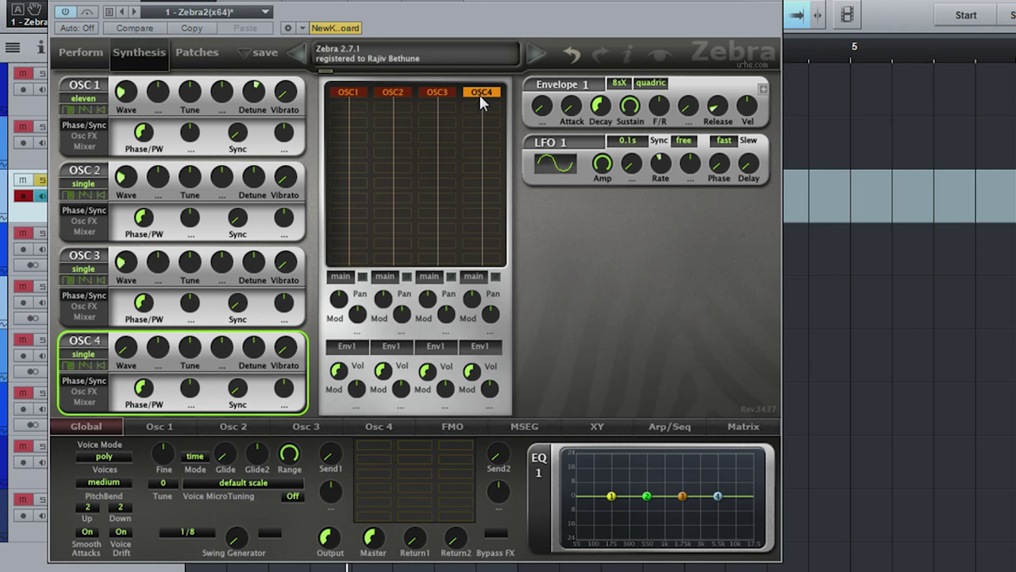
{"action": "left_click", "coordinate": [481, 92]}
{"action": "left_click", "coordinate": [512, 234]}
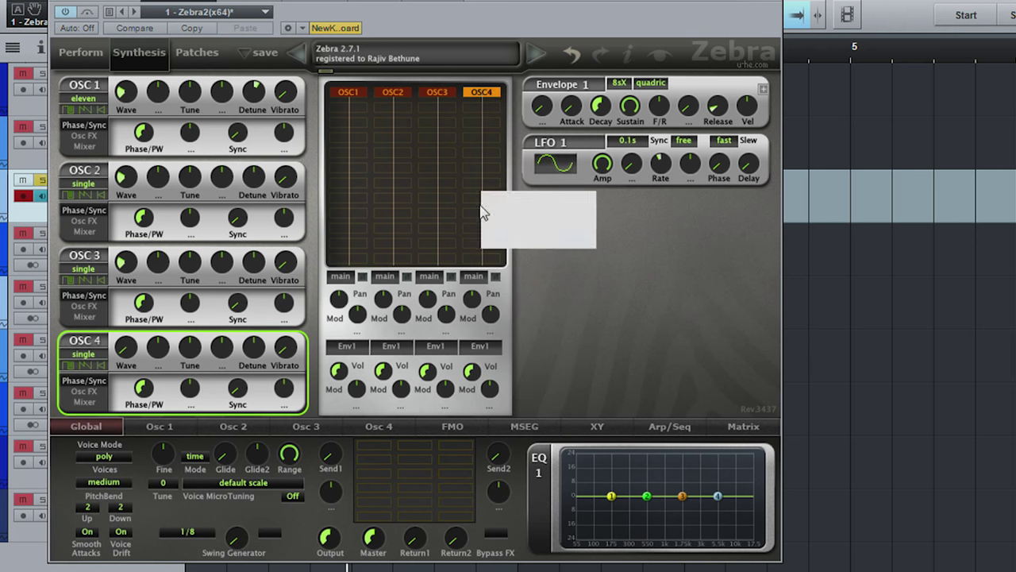
{"action": "left_click", "coordinate": [434, 102]}
{"action": "left_click", "coordinate": [484, 236]}
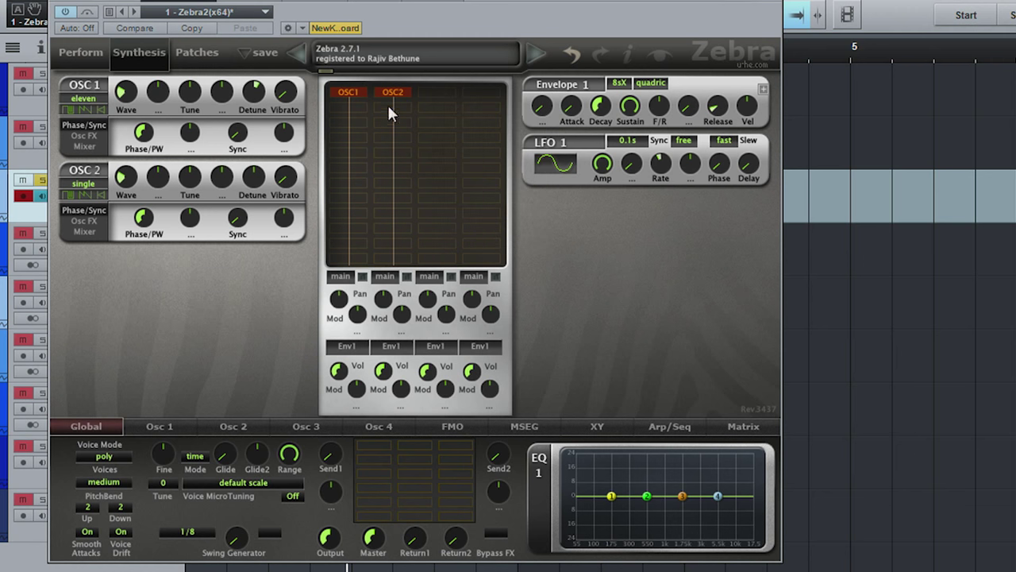
{"action": "left_click", "coordinate": [396, 95]}
{"action": "left_click", "coordinate": [464, 236]}
{"action": "left_click", "coordinate": [393, 93]}
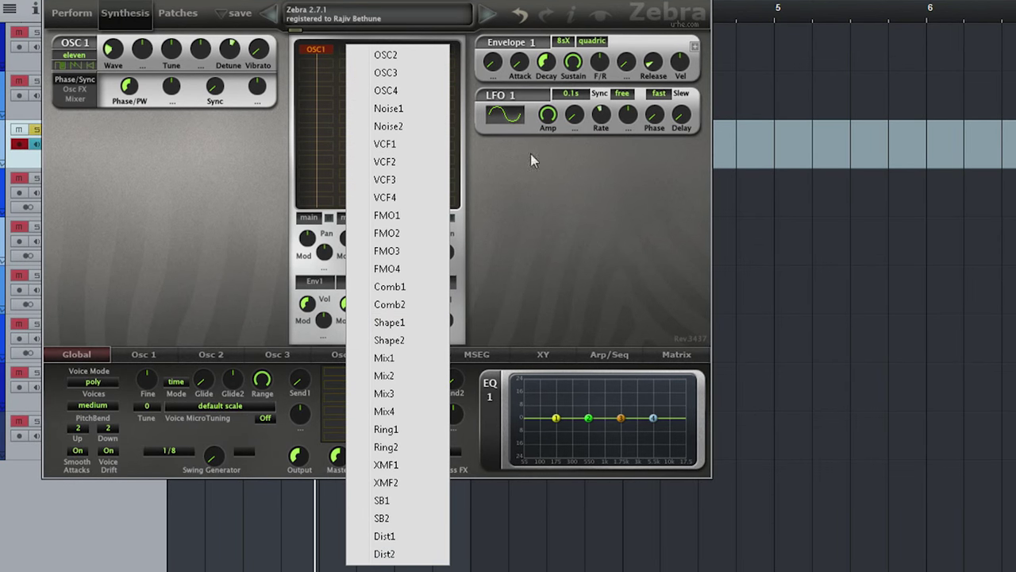
Add a VCF1 filter module in the grid slot below OSC1.
{"action": "left_click", "coordinate": [532, 159]}
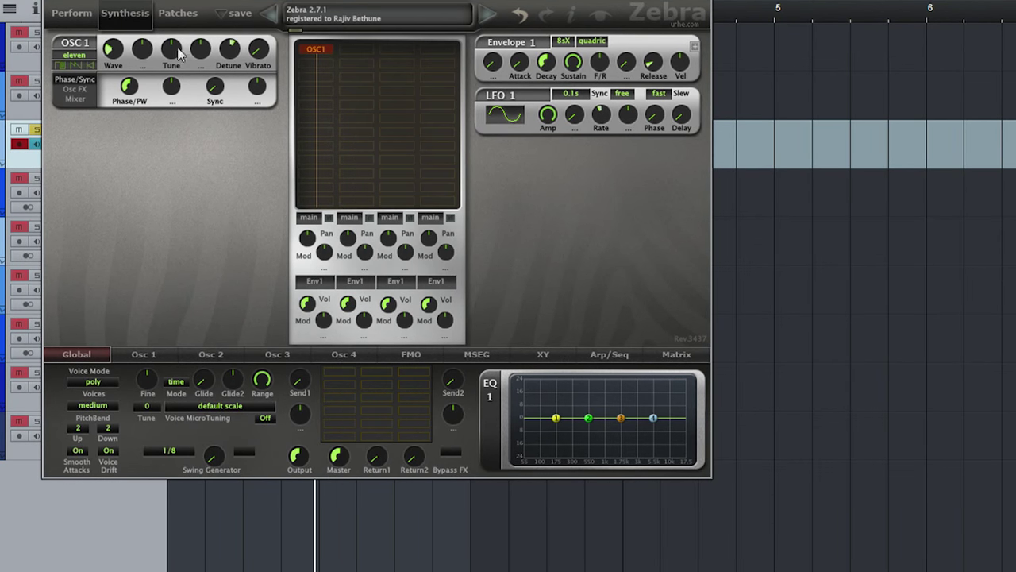
{"action": "left_click", "coordinate": [319, 66]}
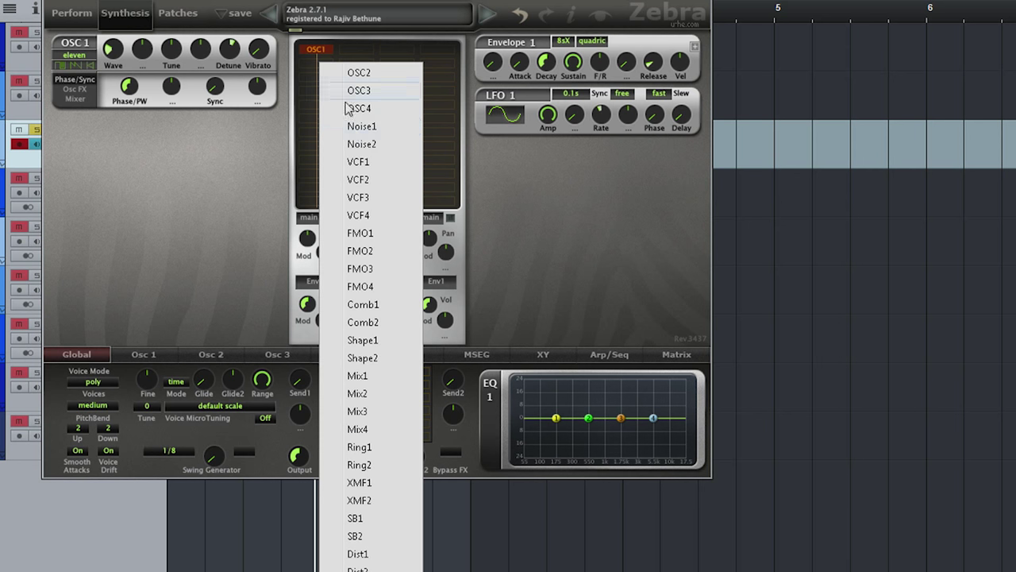
{"action": "left_click", "coordinate": [370, 163]}
Set VCF1's filter type to LP 6dB and its cutoff to 129.00.
{"action": "left_click_drag", "start_coordinate": [113, 125], "coordinate": [175, 139]}
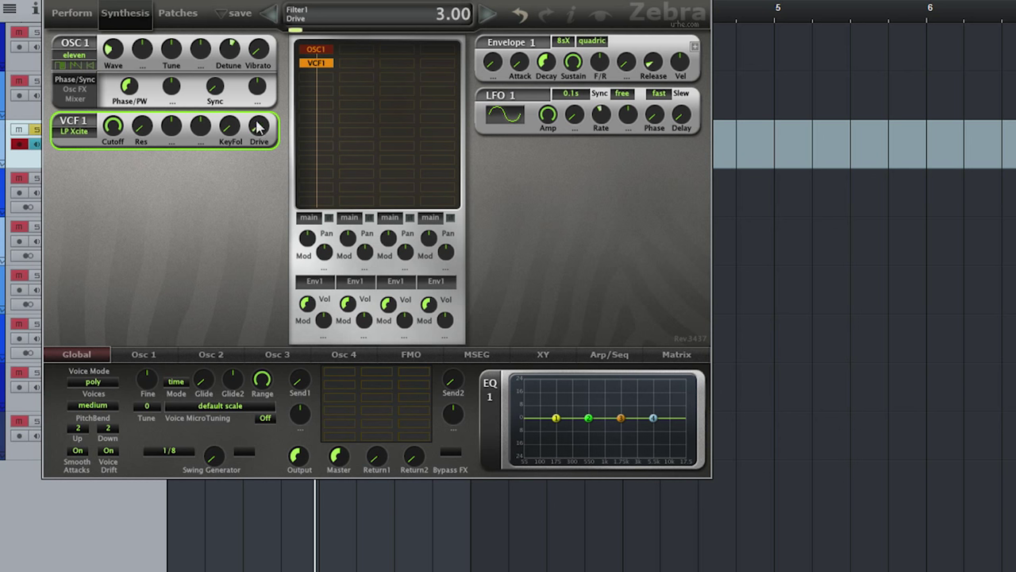
{"action": "left_click", "coordinate": [66, 135]}
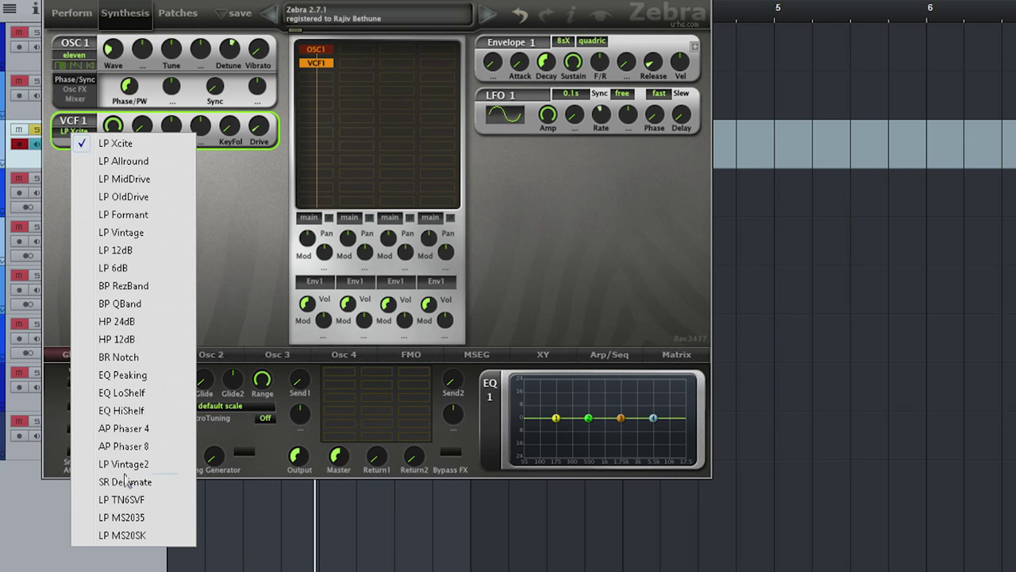
{"action": "left_click", "coordinate": [147, 267]}
{"action": "left_click_drag", "start_coordinate": [114, 125], "coordinate": [133, 139]}
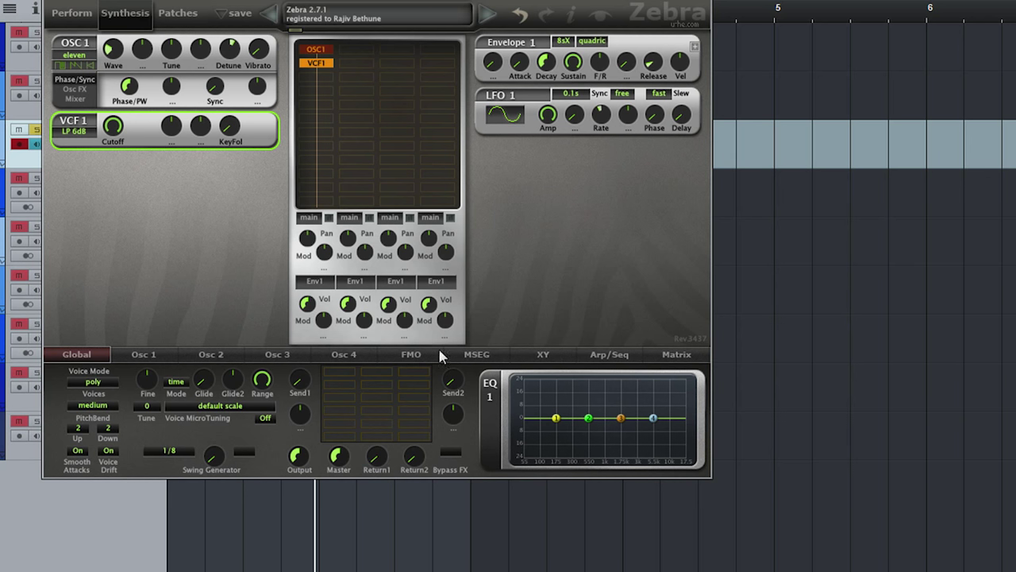
{"action": "left_click", "coordinate": [467, 357]}
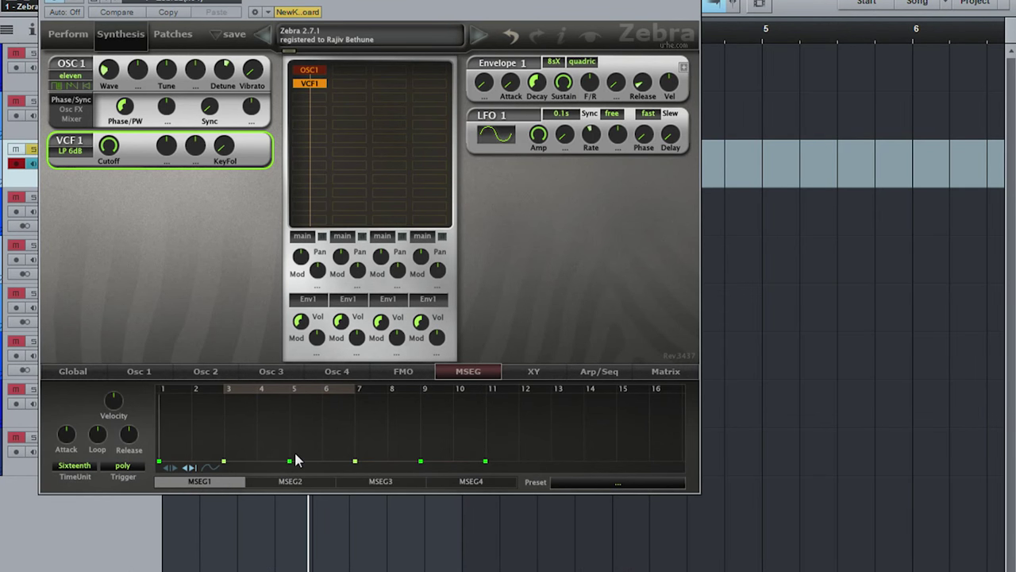
Assign MSEG1 as the modulation source for OSC1's tune.
{"action": "left_click", "coordinate": [201, 75]}
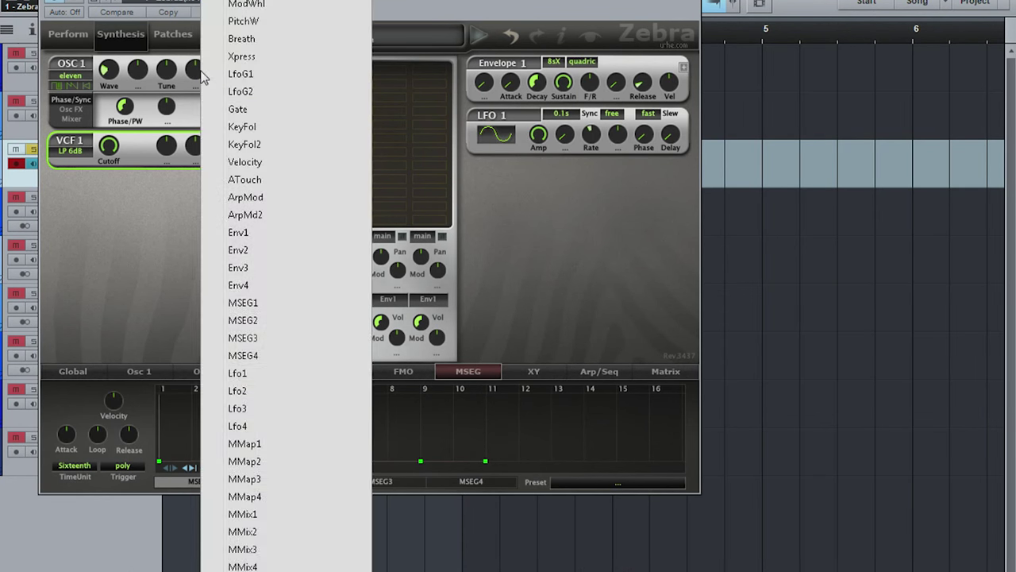
{"action": "left_click", "coordinate": [240, 297]}
{"action": "mouse_move", "coordinate": [196, 73]}
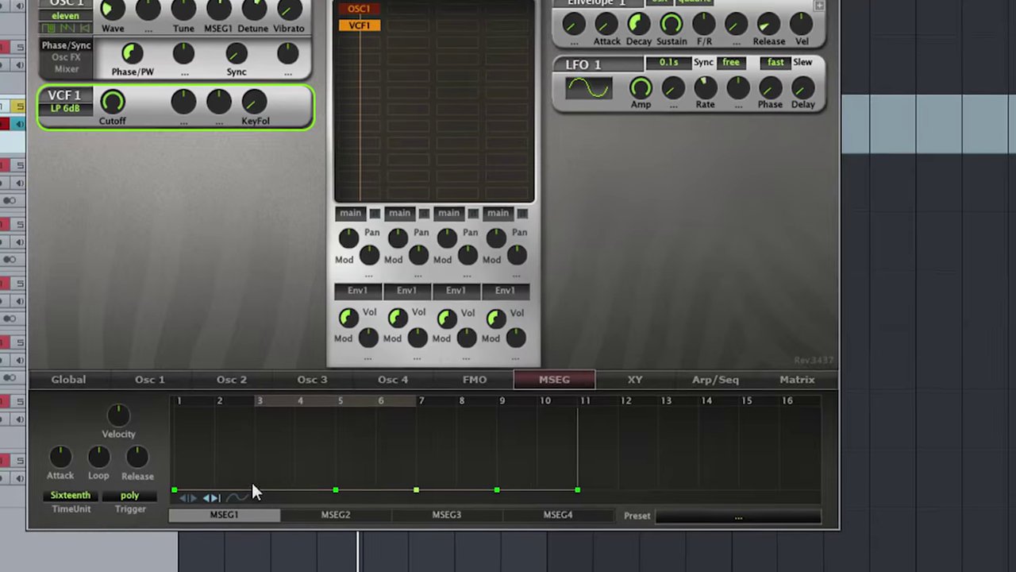
{"action": "scroll", "coordinate": [223, 438], "scroll_direction": "down", "scroll_amount": 1}
{"action": "scroll", "coordinate": [259, 462], "scroll_direction": "up", "scroll_amount": 1}
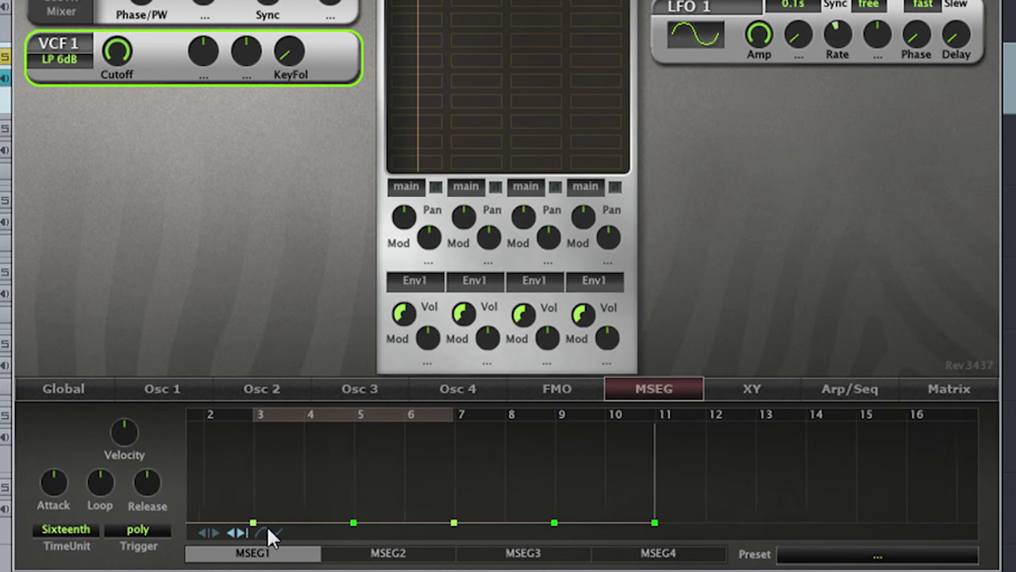
Try the GATE Morse and GATE Offbeat Simple Factory MSEG shapes in MSEG1.
{"action": "left_click", "coordinate": [832, 556]}
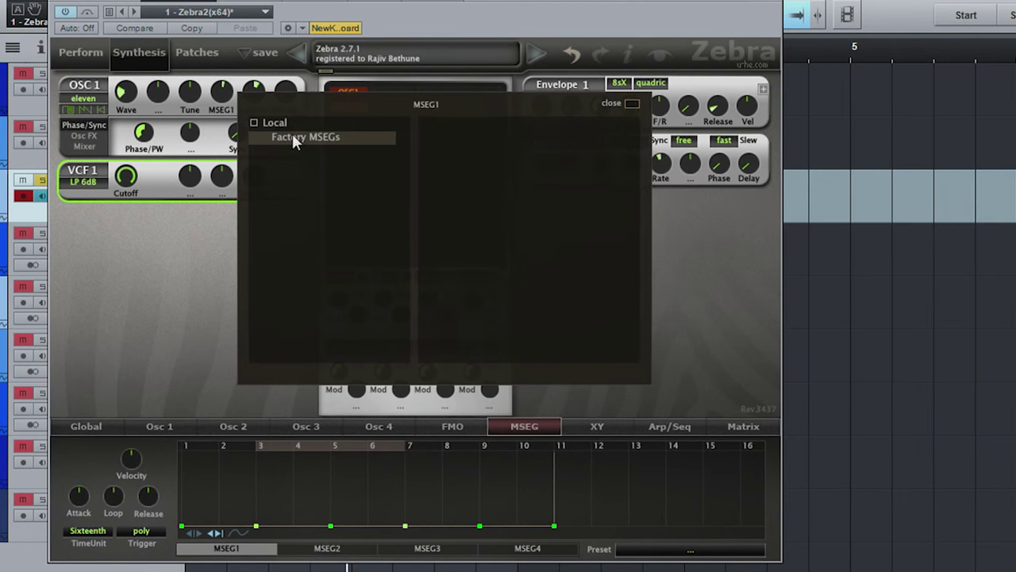
{"action": "left_click", "coordinate": [340, 21]}
{"action": "left_click", "coordinate": [629, 146]}
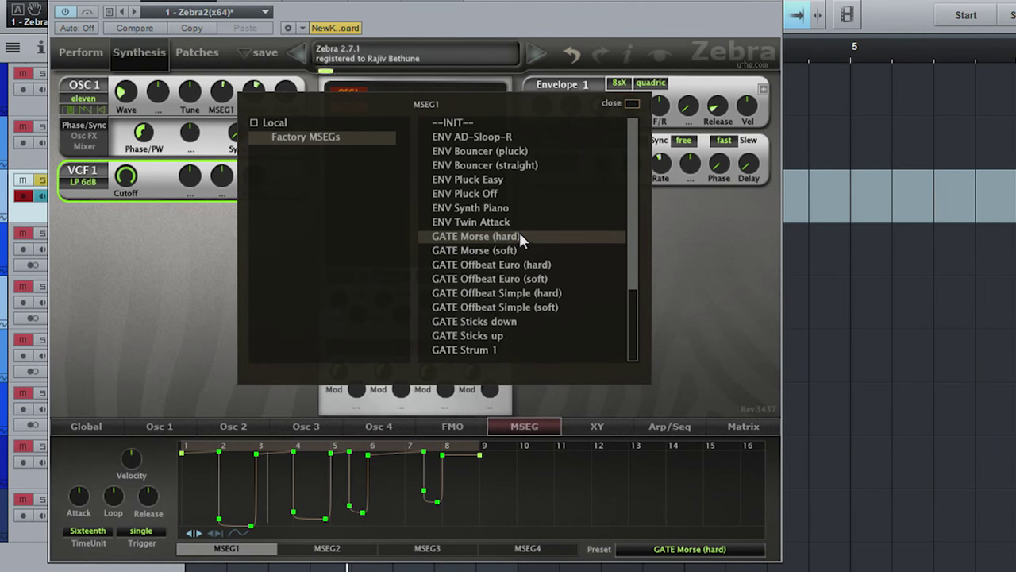
{"action": "left_click_drag", "start_coordinate": [629, 268], "coordinate": [627, 315]}
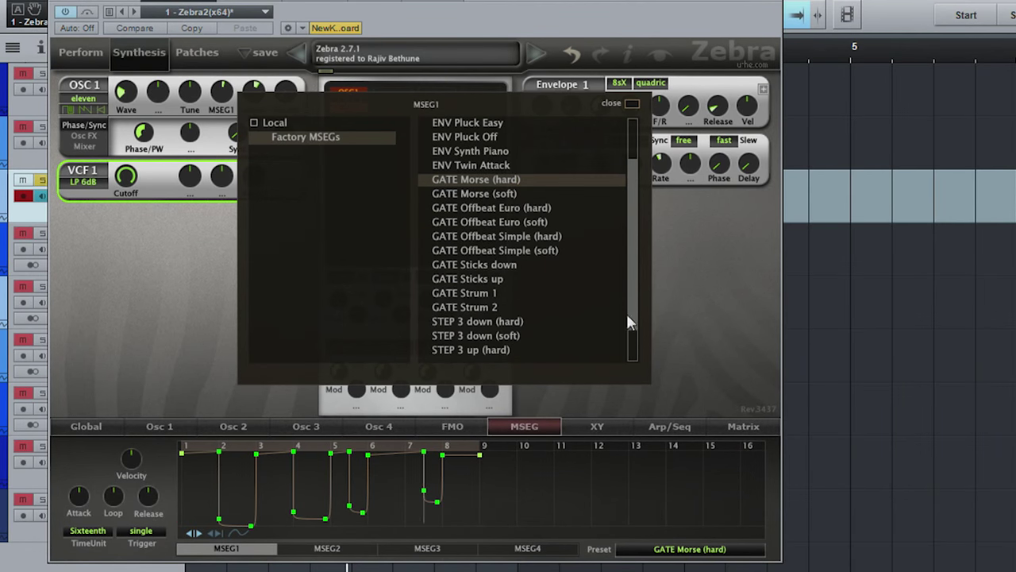
{"action": "left_click", "coordinate": [557, 234]}
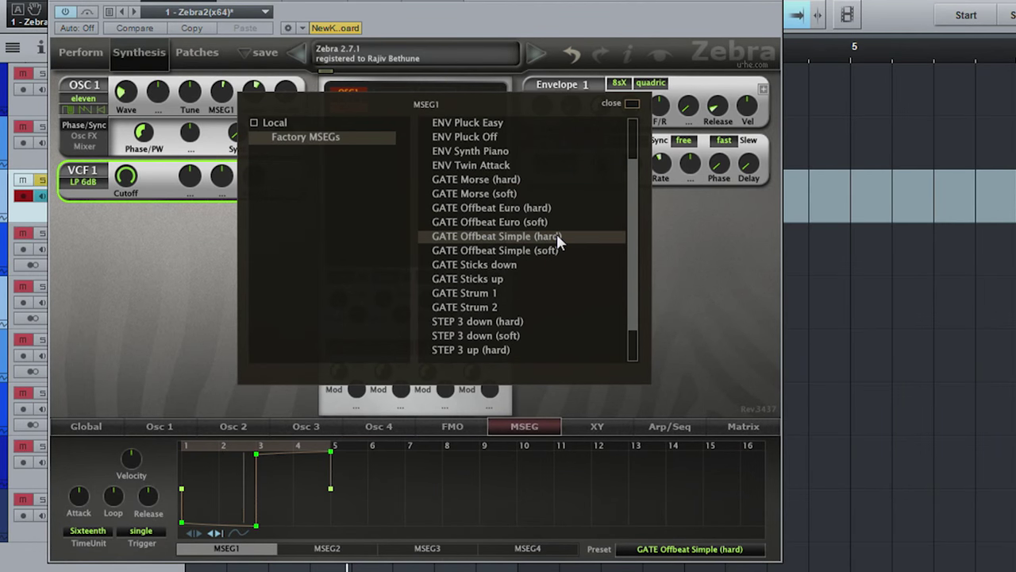
{"action": "left_click", "coordinate": [629, 103]}
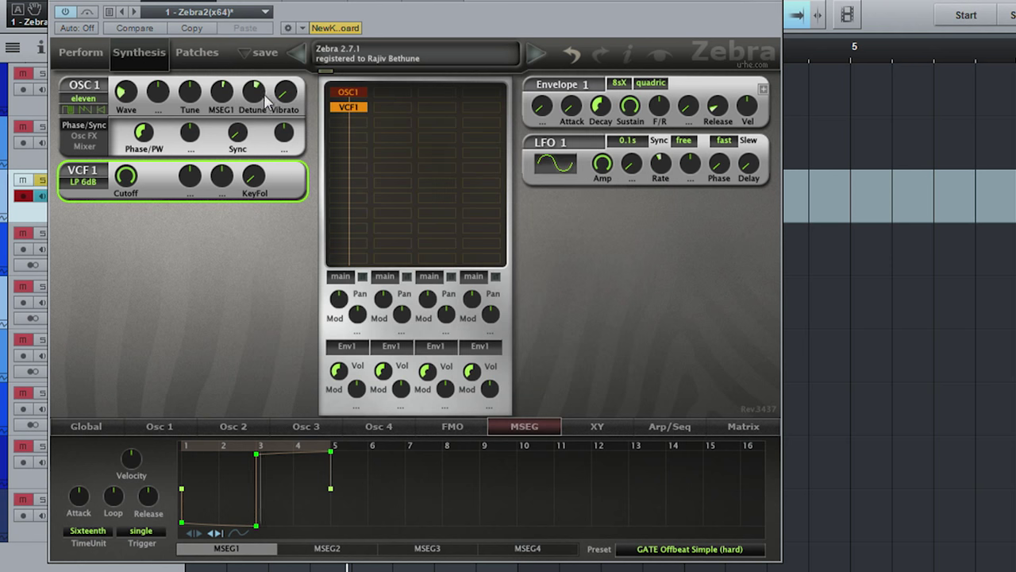
Set OSC1's MSEG1 tune modulation depth to 18.00.
{"action": "left_click_drag", "start_coordinate": [223, 97], "coordinate": [237, 76]}
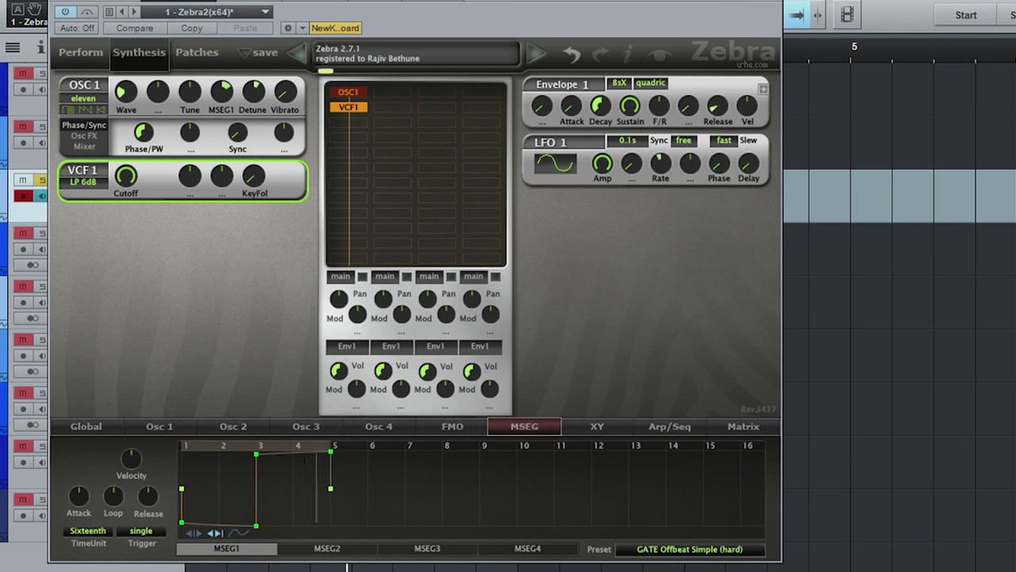
{"action": "mouse_move", "coordinate": [224, 94]}
{"action": "left_click_drag", "start_coordinate": [225, 94], "coordinate": [225, 99]}
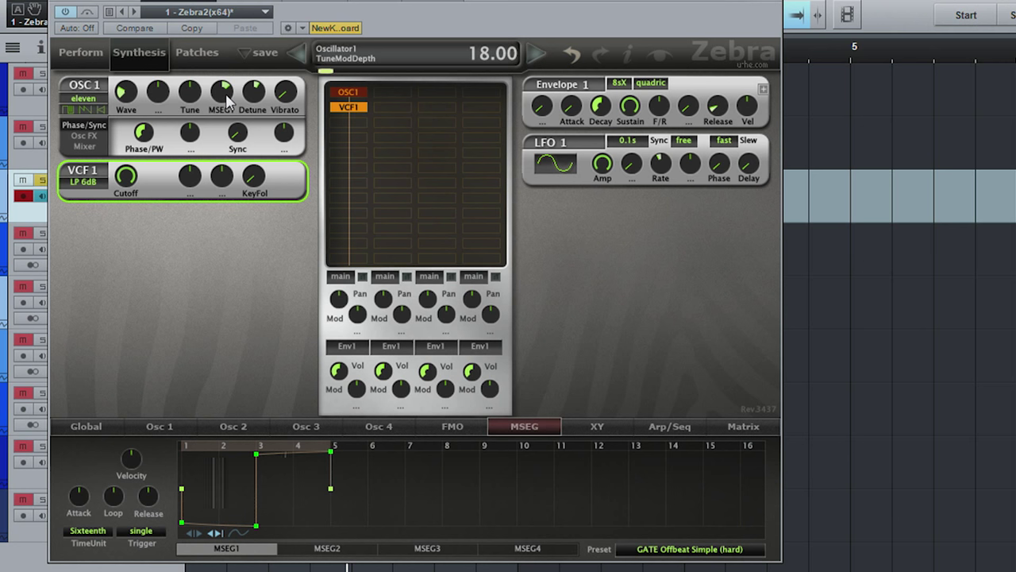
Load the GATE Sticks up envelope into MSEG1.
{"action": "left_click", "coordinate": [659, 548]}
{"action": "left_click", "coordinate": [553, 277]}
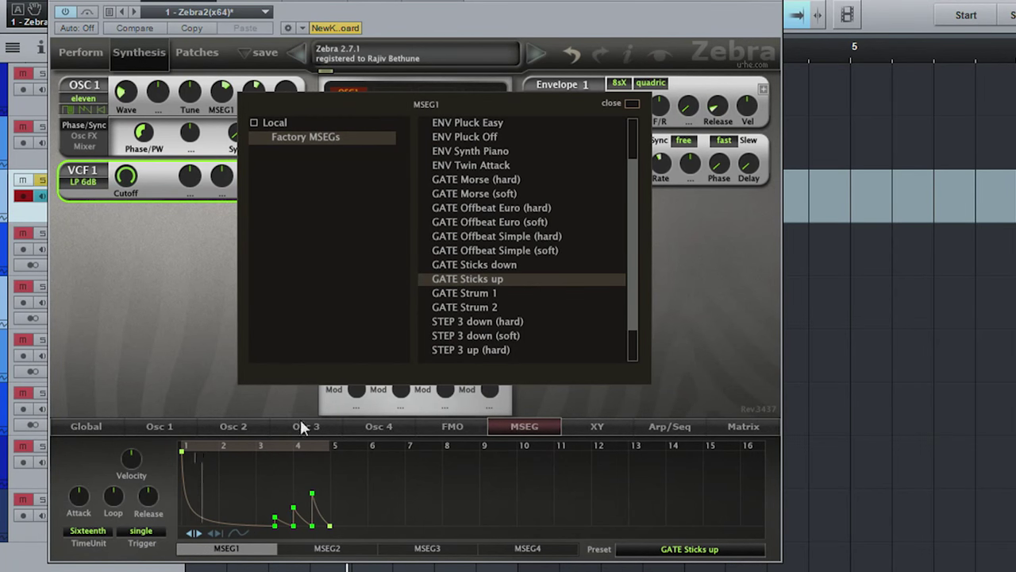
{"action": "left_click", "coordinate": [633, 103]}
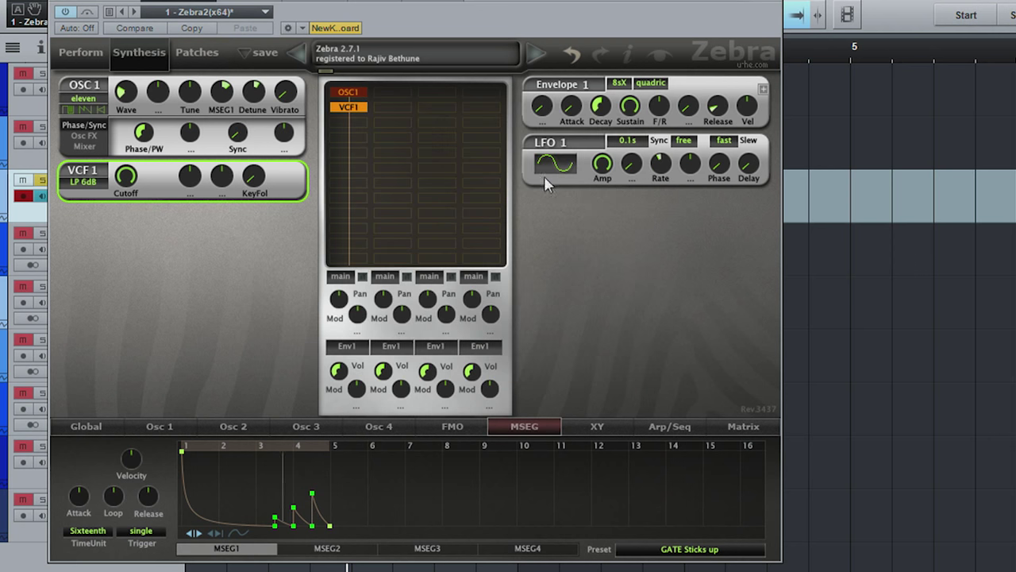
{"action": "left_click", "coordinate": [154, 427]}
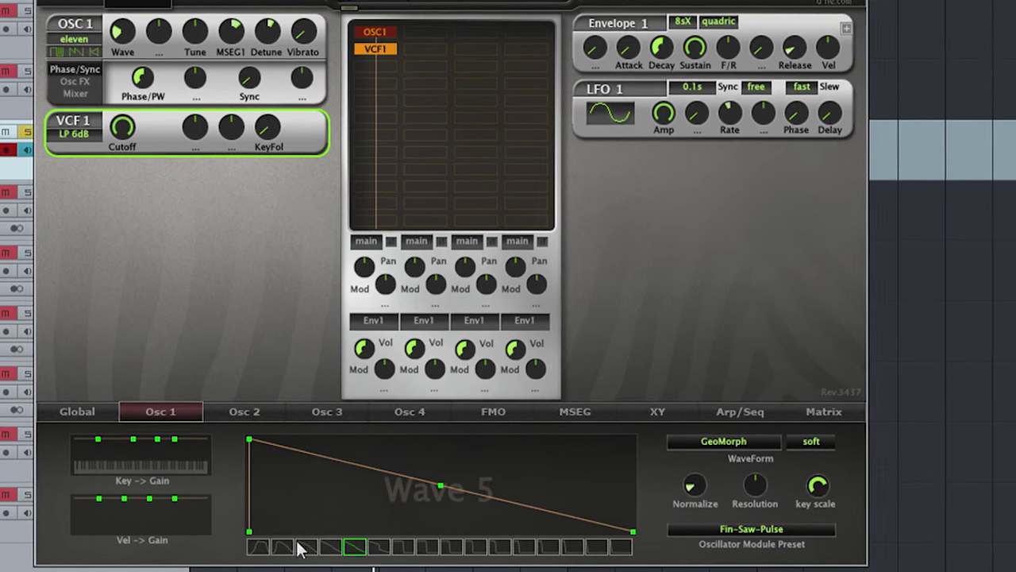
Reshape GeoMorph Wave 1 to fall from full level at the start to a flat end.
{"action": "left_click", "coordinate": [244, 545]}
{"action": "left_click", "coordinate": [654, 548]}
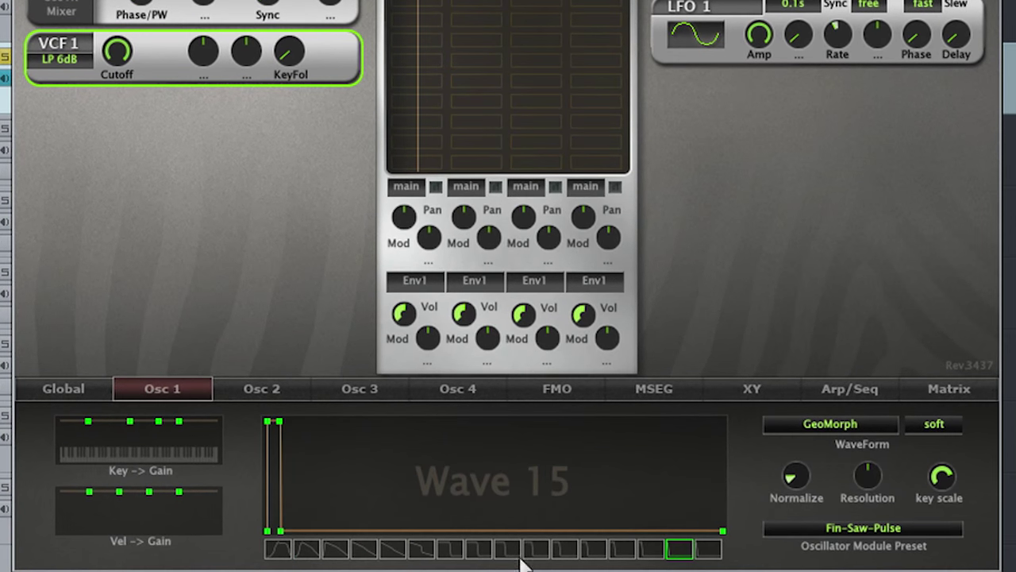
{"action": "left_click", "coordinate": [279, 548]}
{"action": "left_click", "coordinate": [699, 552]}
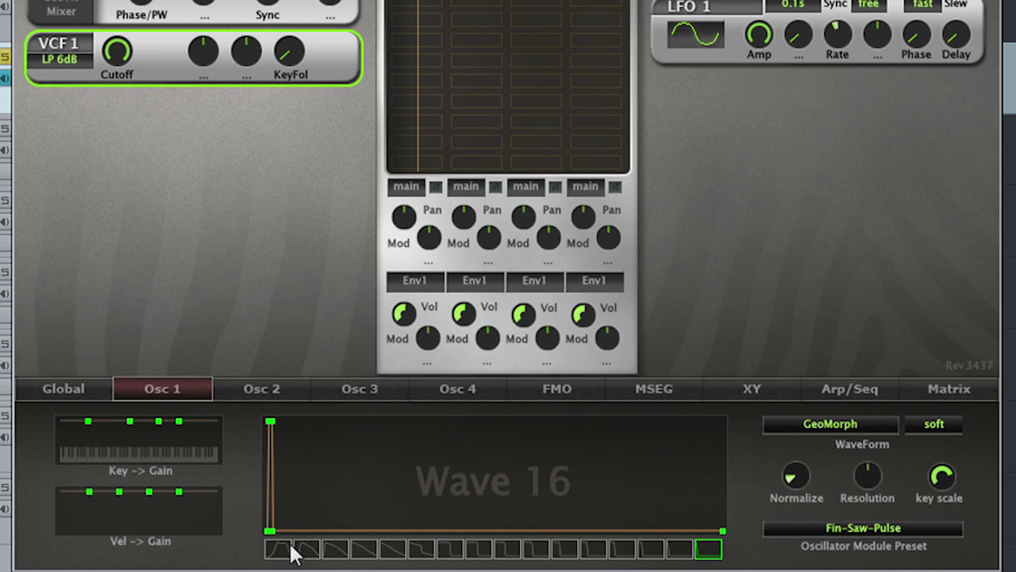
{"action": "left_click", "coordinate": [286, 549]}
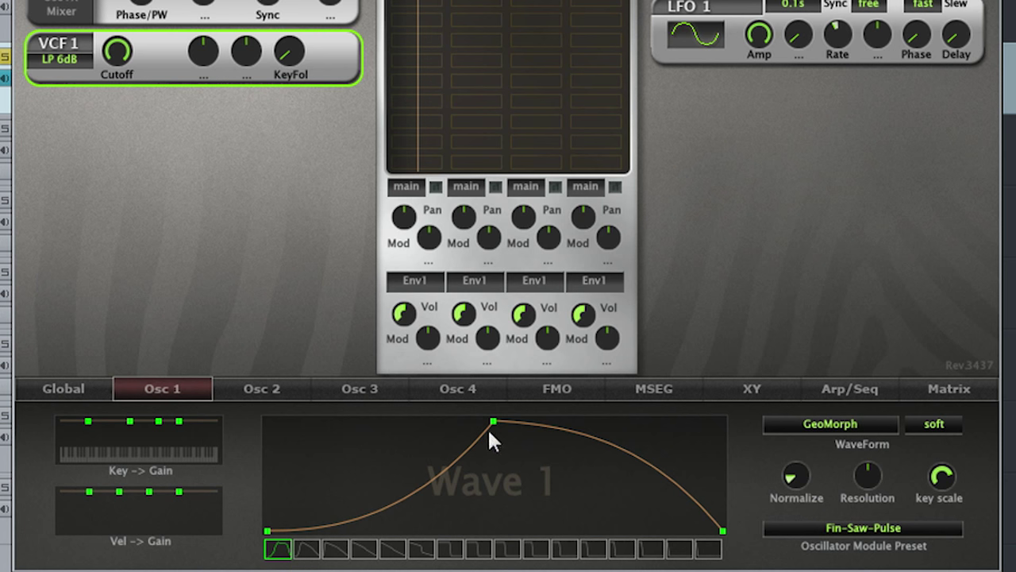
{"action": "left_click_drag", "start_coordinate": [492, 422], "coordinate": [234, 388]}
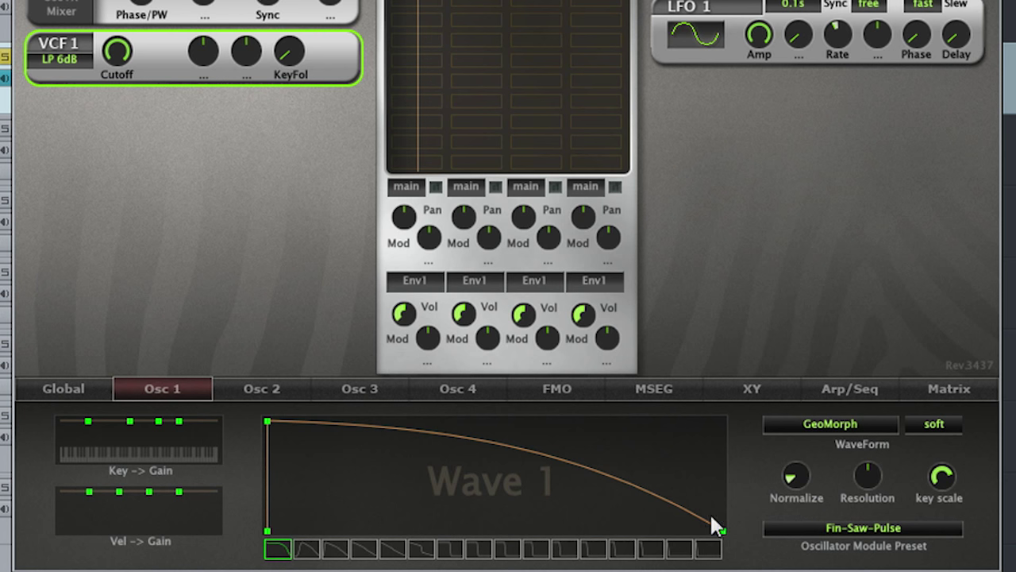
{"action": "left_click_drag", "start_coordinate": [724, 542], "coordinate": [524, 555]}
Redraw Wave 16 as a square pulse with a flat top and dropped end.
{"action": "left_click", "coordinate": [709, 553]}
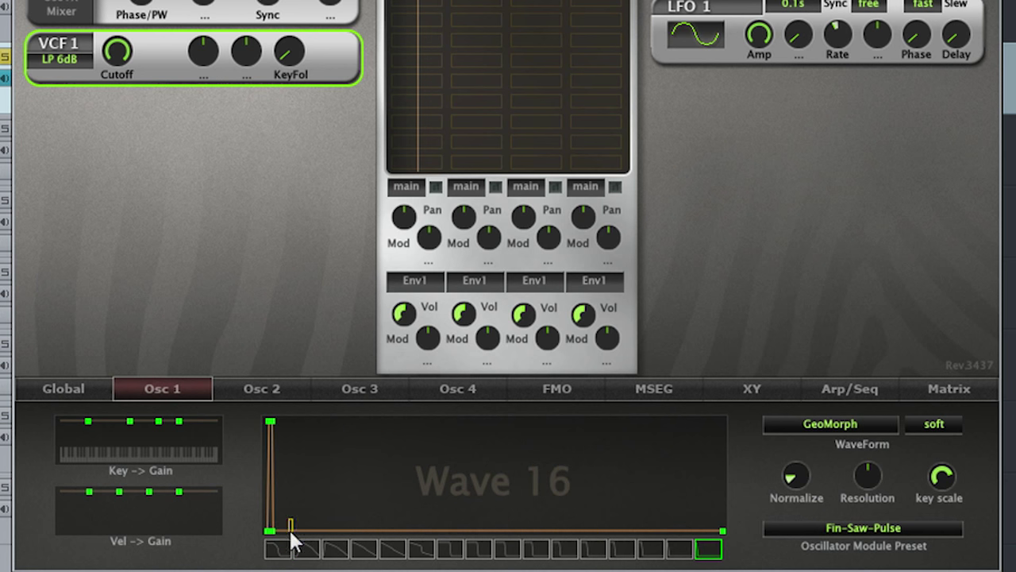
{"action": "left_click_drag", "start_coordinate": [270, 539], "coordinate": [499, 420]}
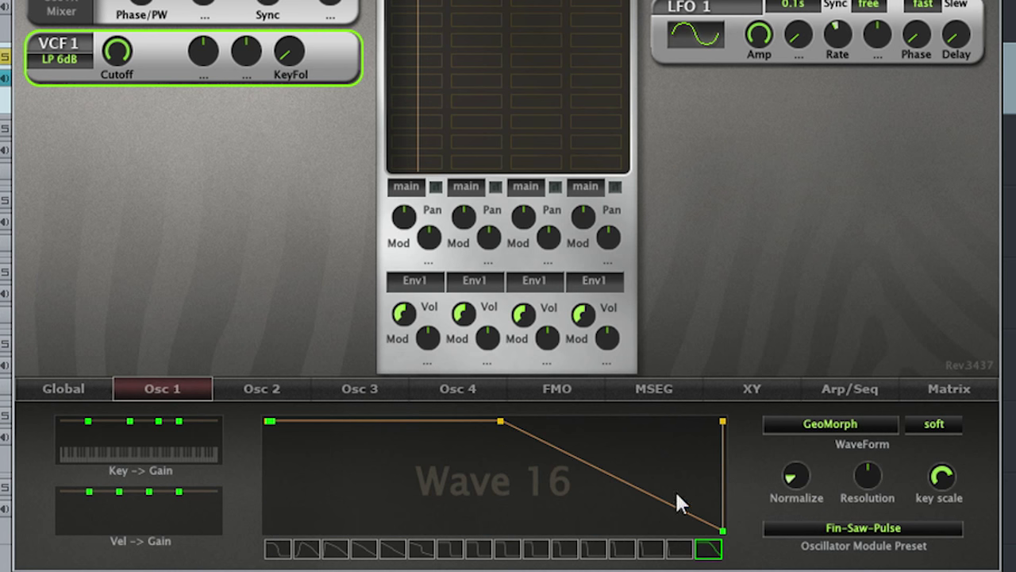
{"action": "left_click_drag", "start_coordinate": [720, 529], "coordinate": [518, 548]}
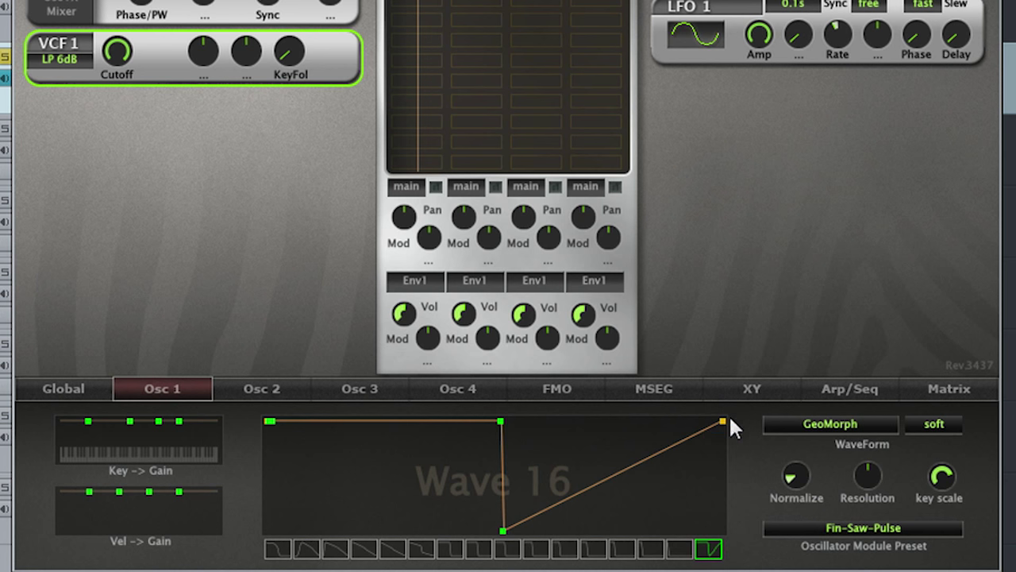
{"action": "left_click_drag", "start_coordinate": [720, 422], "coordinate": [723, 548]}
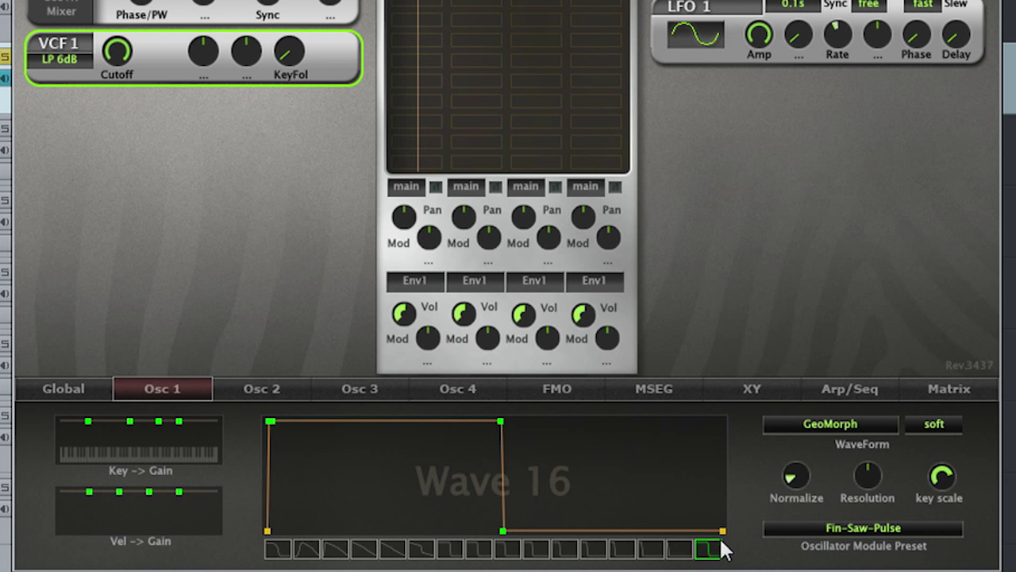
Select Wave 1 and set OSC1's WaveWarp to 10.00.
{"action": "left_click", "coordinate": [275, 553]}
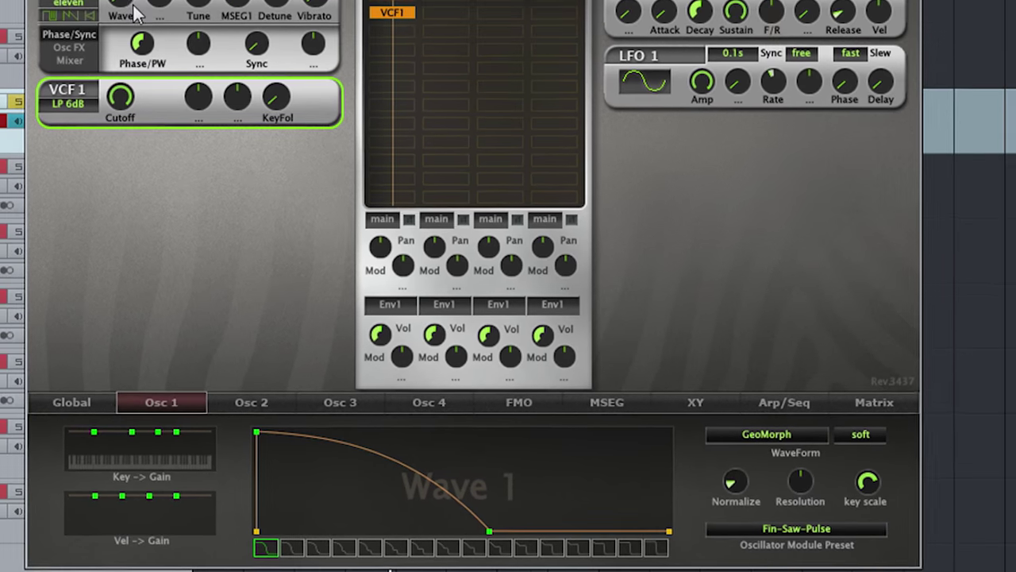
{"action": "mouse_move", "coordinate": [126, 91]}
{"action": "left_mouse_down"}
{"action": "mouse_move", "coordinate": [126, 63]}
{"action": "mouse_move", "coordinate": [125, 93]}
{"action": "mouse_move", "coordinate": [125, 73]}
{"action": "left_mouse_up"}
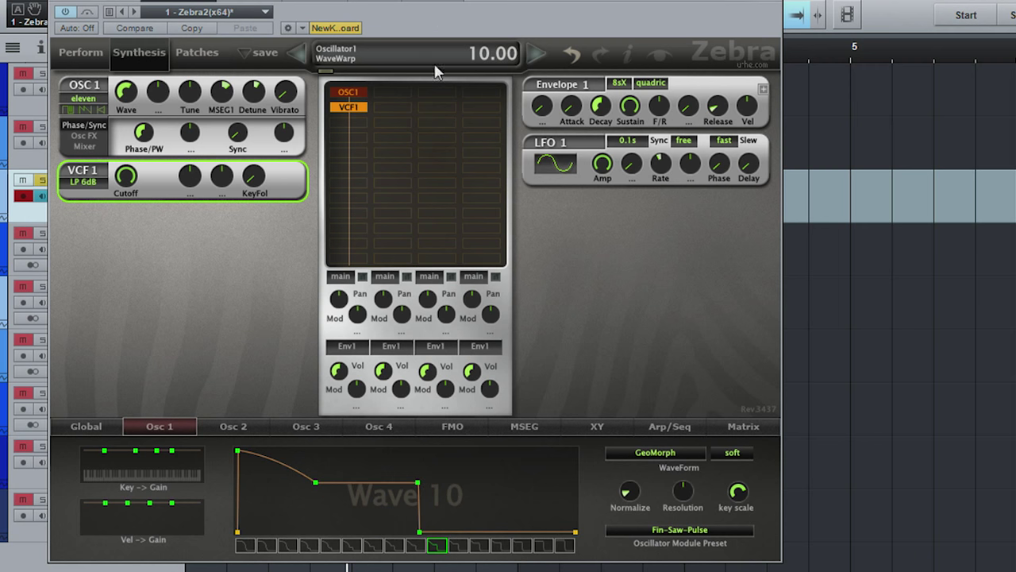
Show the Global settings page and confirm the voice mode stays poly.
{"action": "left_click", "coordinate": [668, 427]}
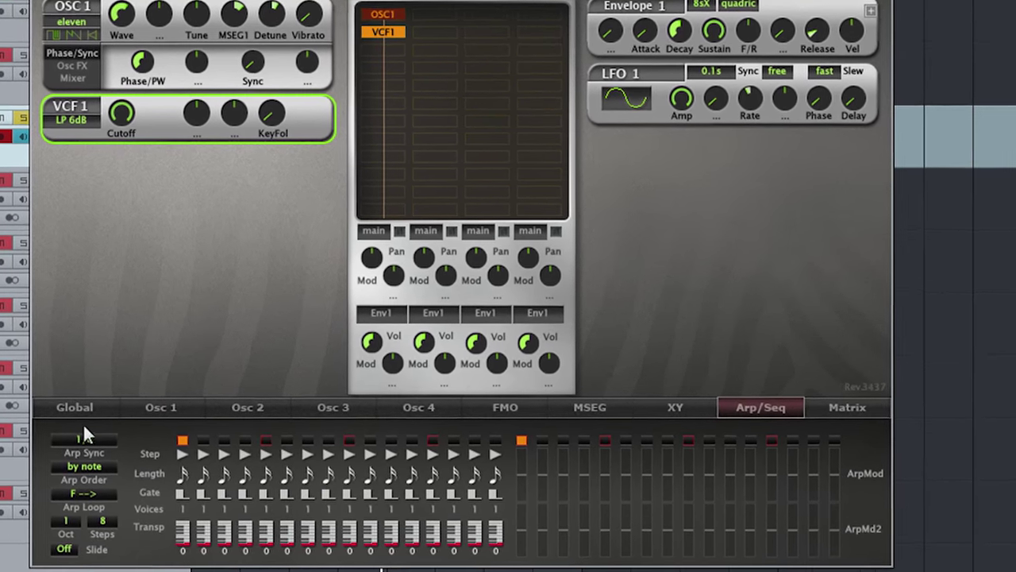
{"action": "left_click", "coordinate": [74, 407]}
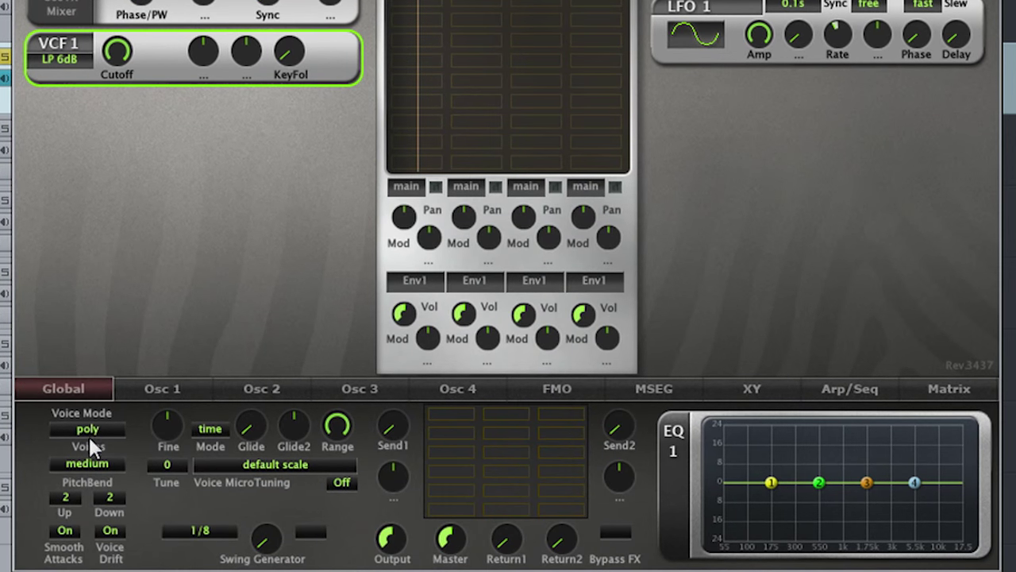
{"action": "left_click", "coordinate": [96, 443]}
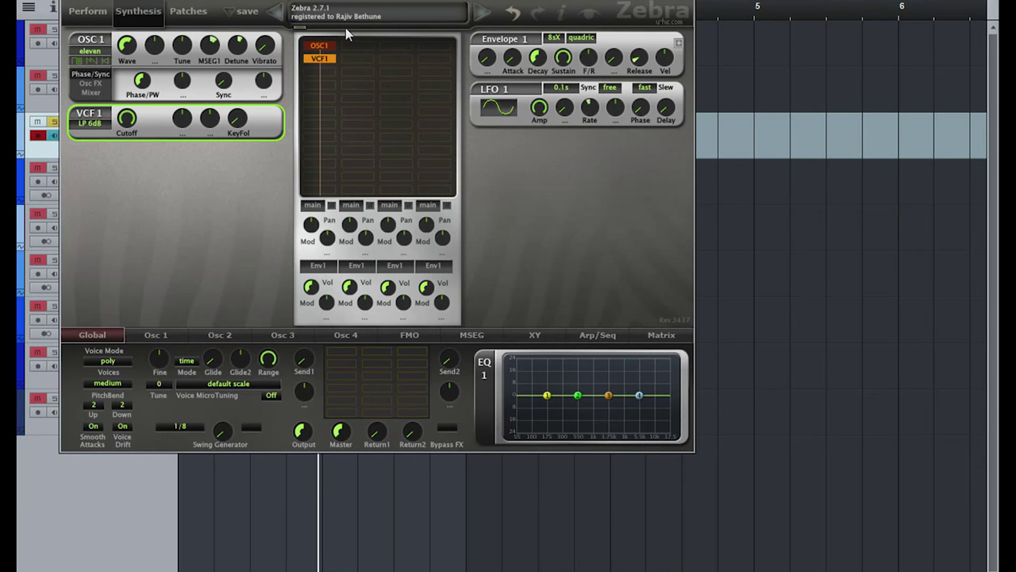
Place OSC3, VCF3 and XMF2 modules in successive empty grid slots.
{"action": "left_click", "coordinate": [360, 73]}
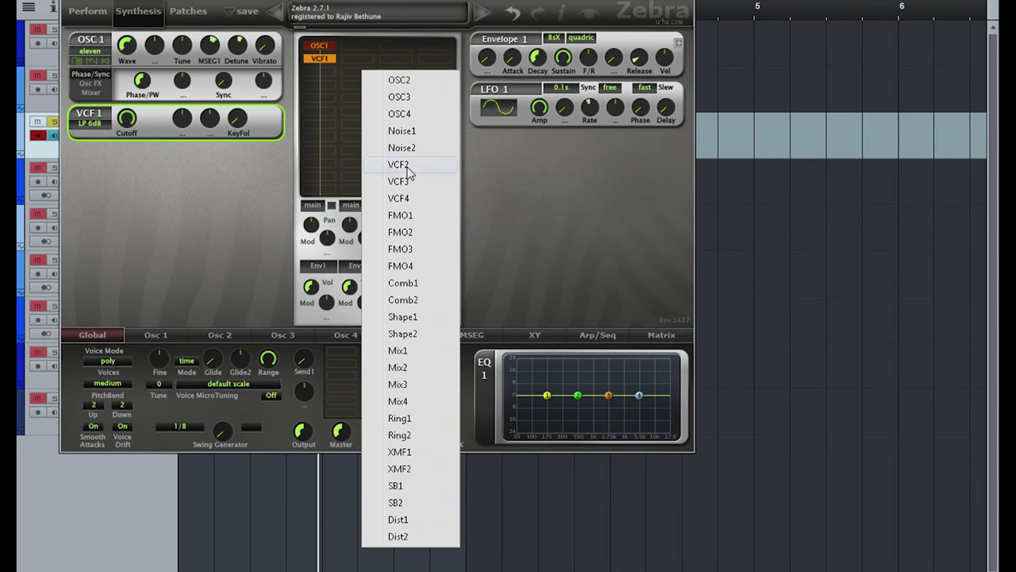
{"action": "left_click", "coordinate": [477, 125]}
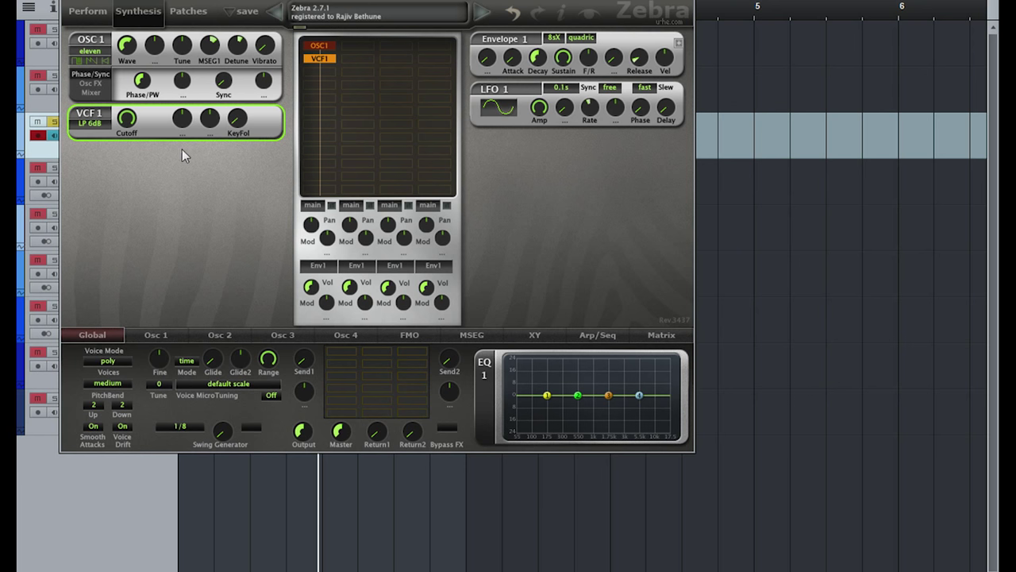
{"action": "left_click", "coordinate": [353, 72]}
{"action": "left_click", "coordinate": [412, 100]}
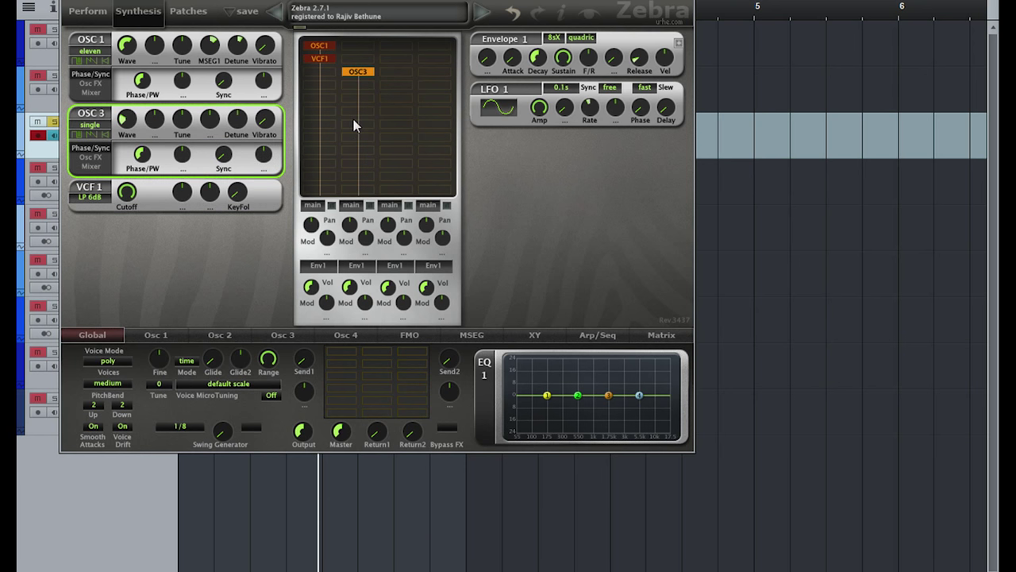
{"action": "left_click", "coordinate": [405, 103]}
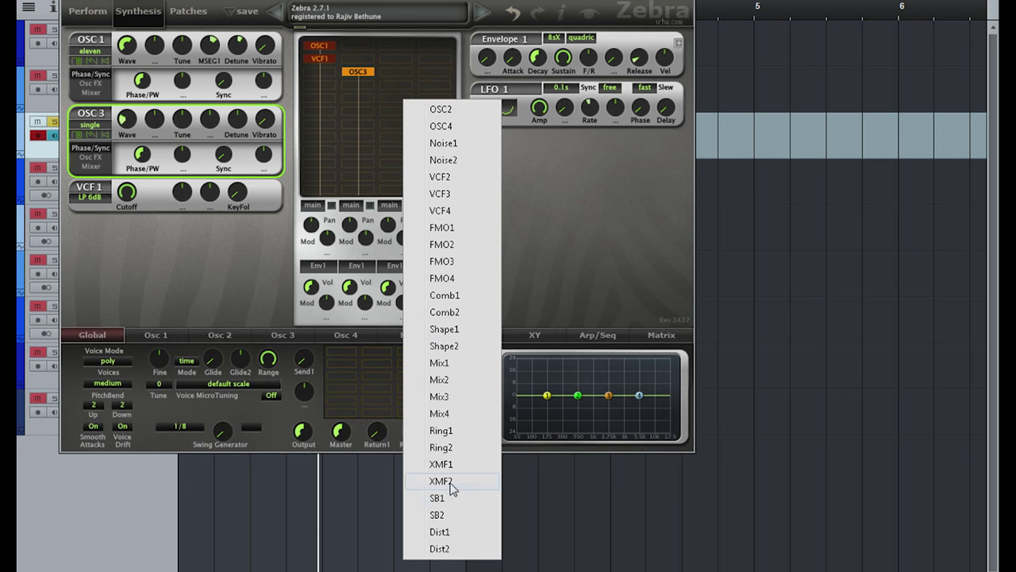
{"action": "left_click", "coordinate": [442, 197]}
{"action": "left_click", "coordinate": [417, 105]}
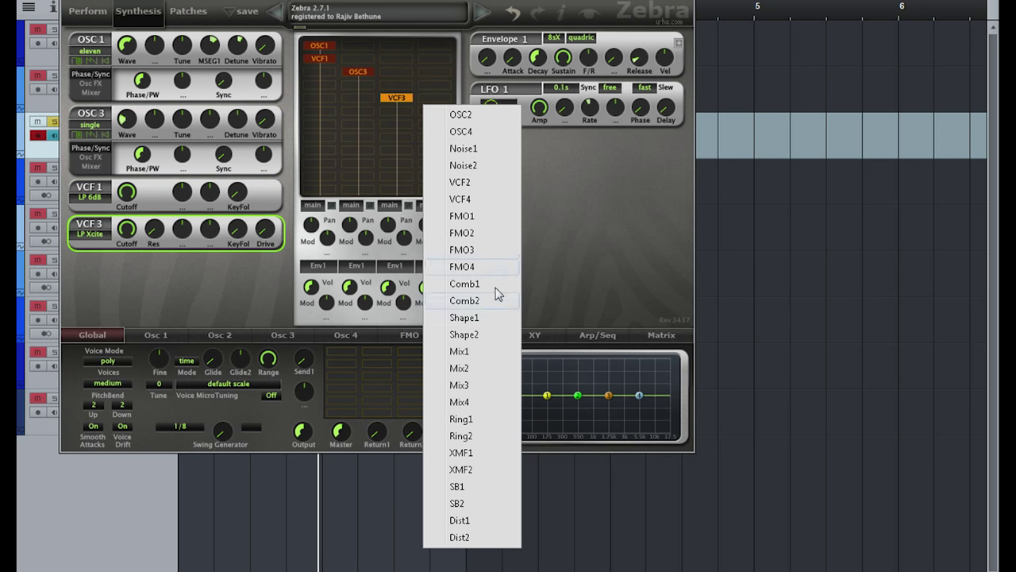
{"action": "left_click", "coordinate": [486, 471]}
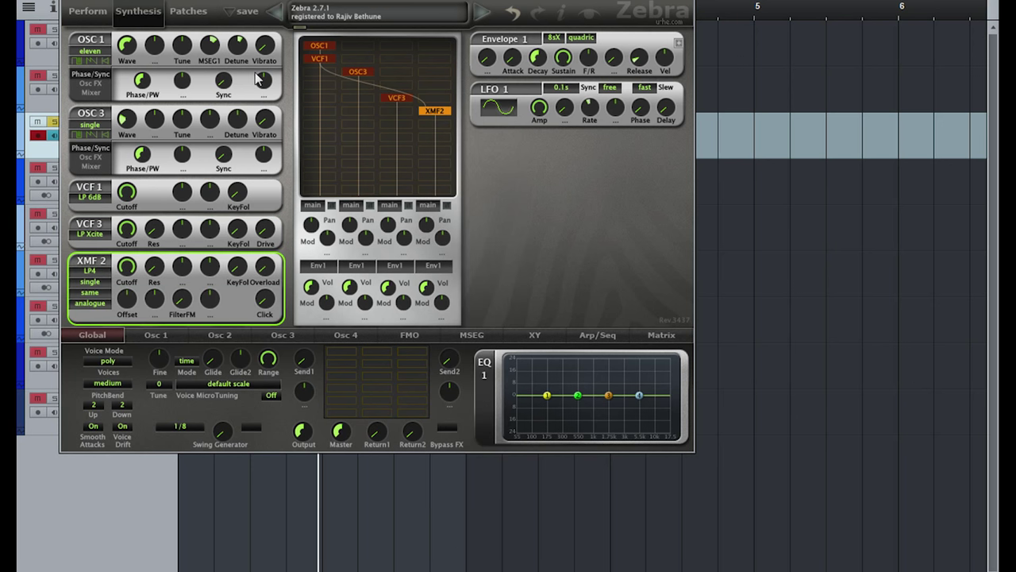